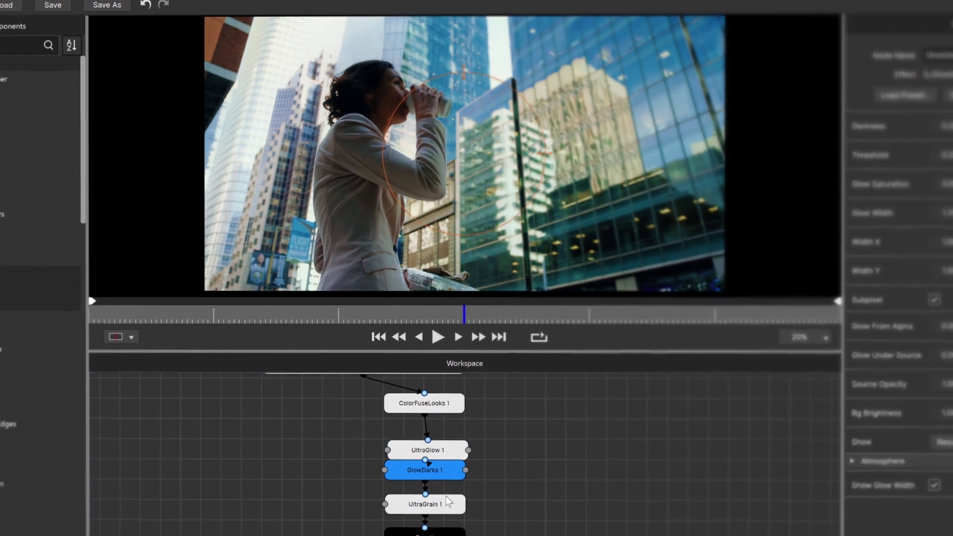
# Select the UltraGrain 1 node to view its parameters.
pyautogui.click(446, 500)
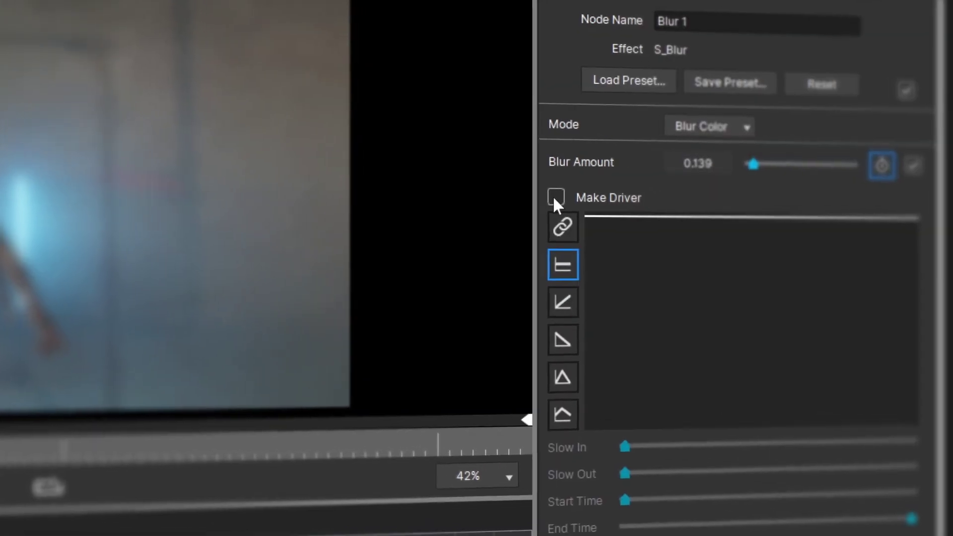
# Link Brightness to Blur 1's Blur Amount as driver with a -1 scale.
pyautogui.click(551, 201)
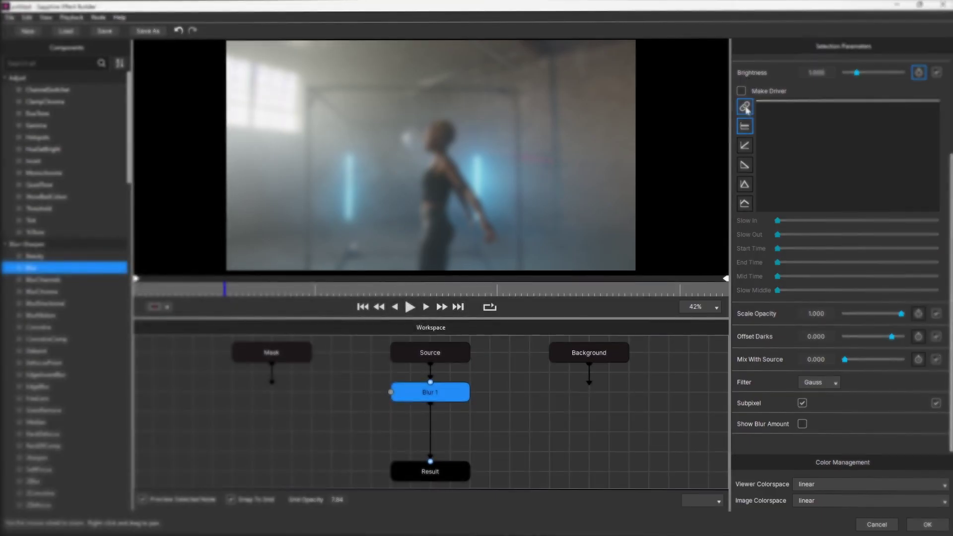
pyautogui.click(745, 106)
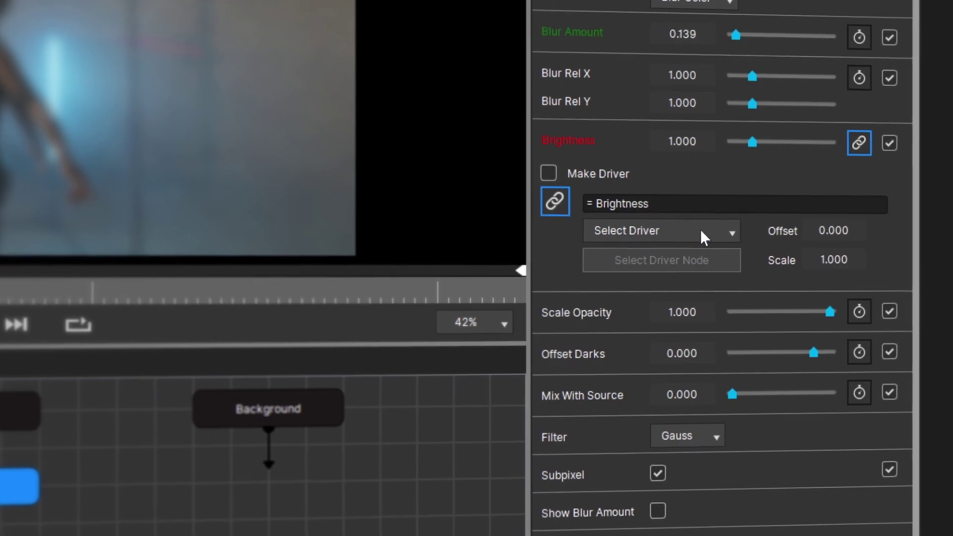
pyautogui.click(700, 236)
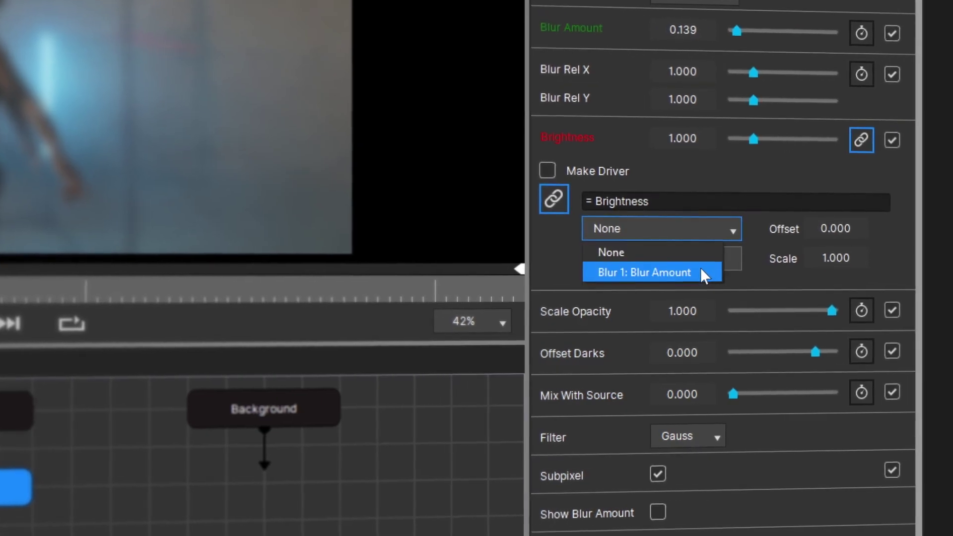
pyautogui.click(700, 269)
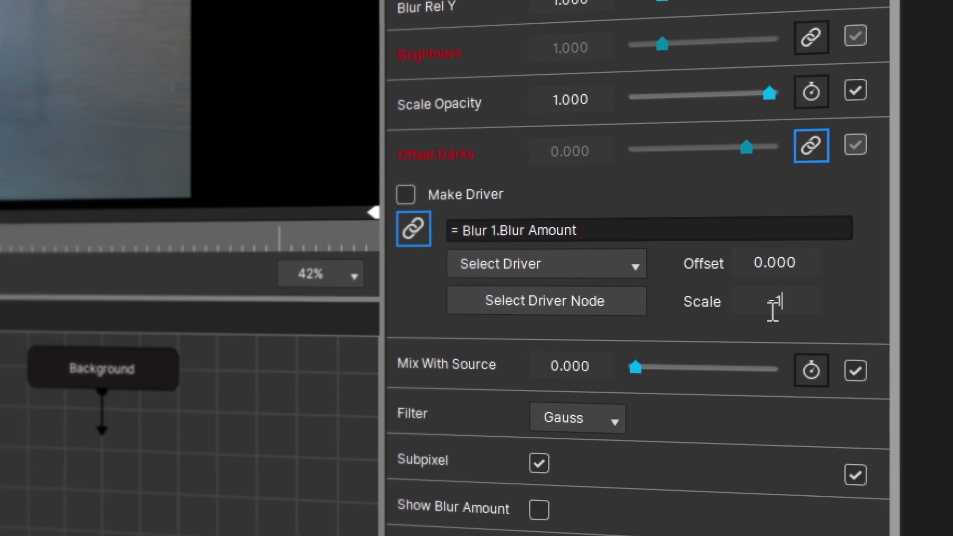
pyautogui.write('-1')
pyautogui.press('Return')
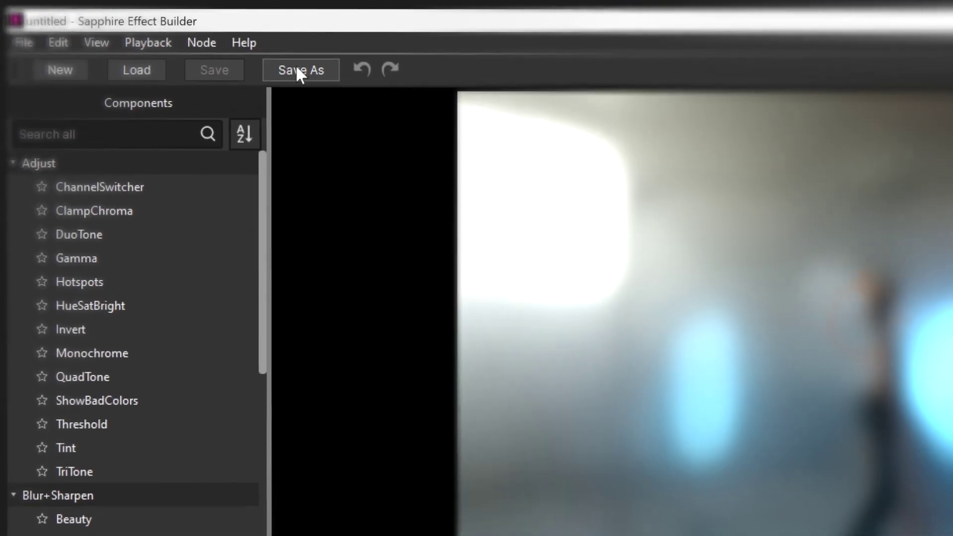
# Begin saving the built S_Effect under the name Distortion Blur.
pyautogui.click(288, 63)
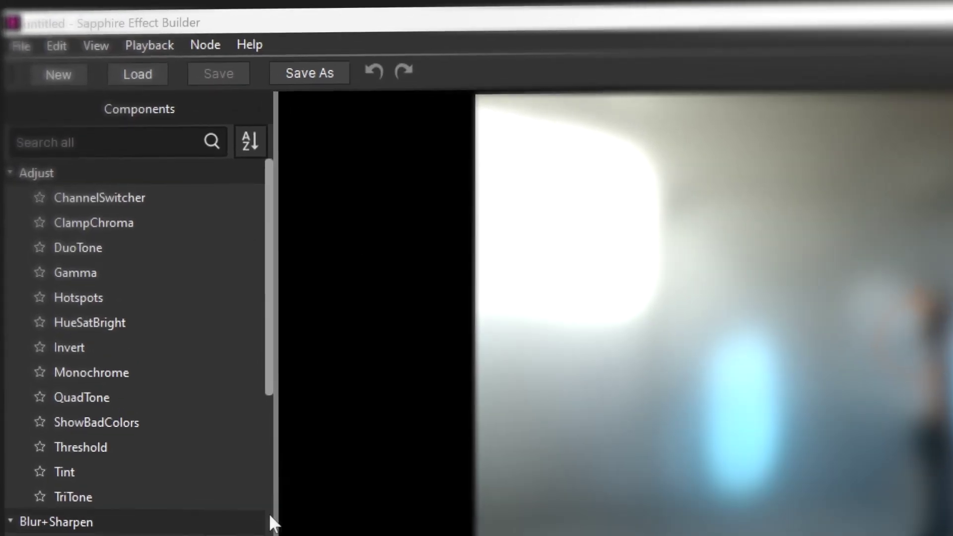
pyautogui.write('Dis')
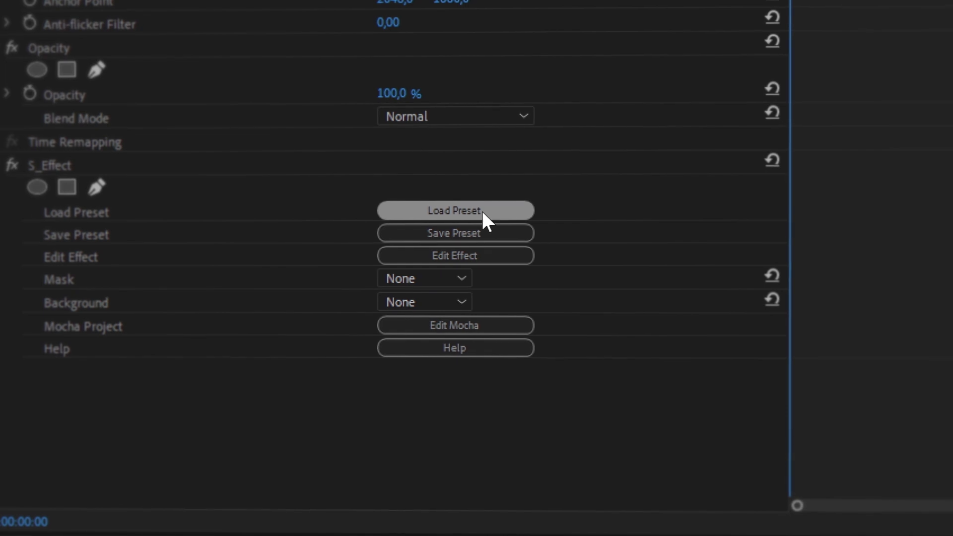
# Load the Distortion Blur preset and set its Blur Amount to 0.
pyautogui.click(481, 214)
pyautogui.click(188, 394)
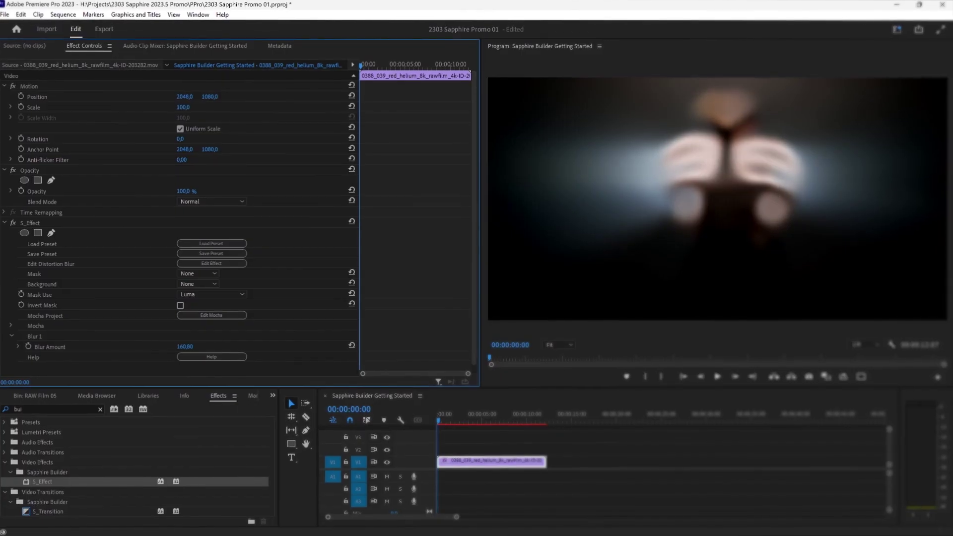
pyautogui.click(187, 348)
pyautogui.write('0')
pyautogui.press('Return')
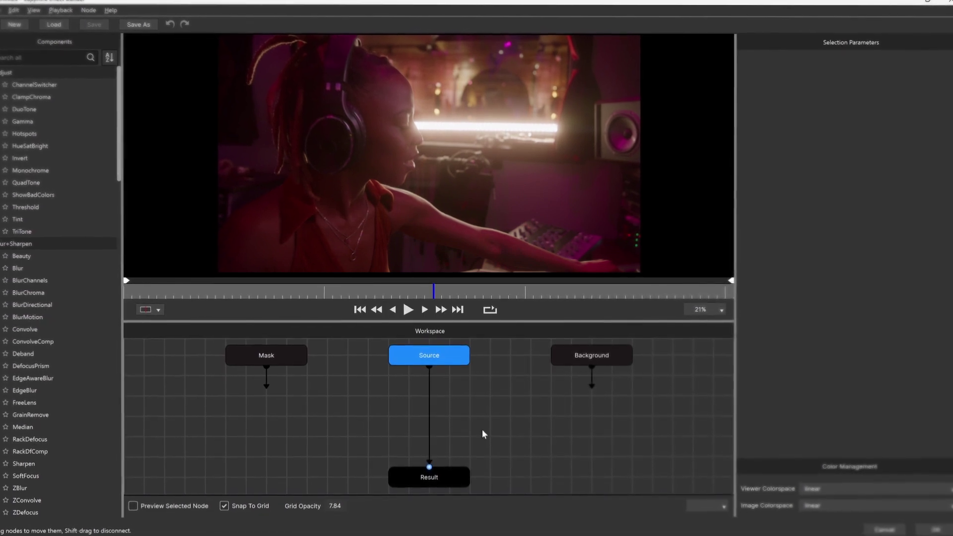
# Add PrismLens via quick search and expand the Lighting effects category.
pyautogui.press('Tab')
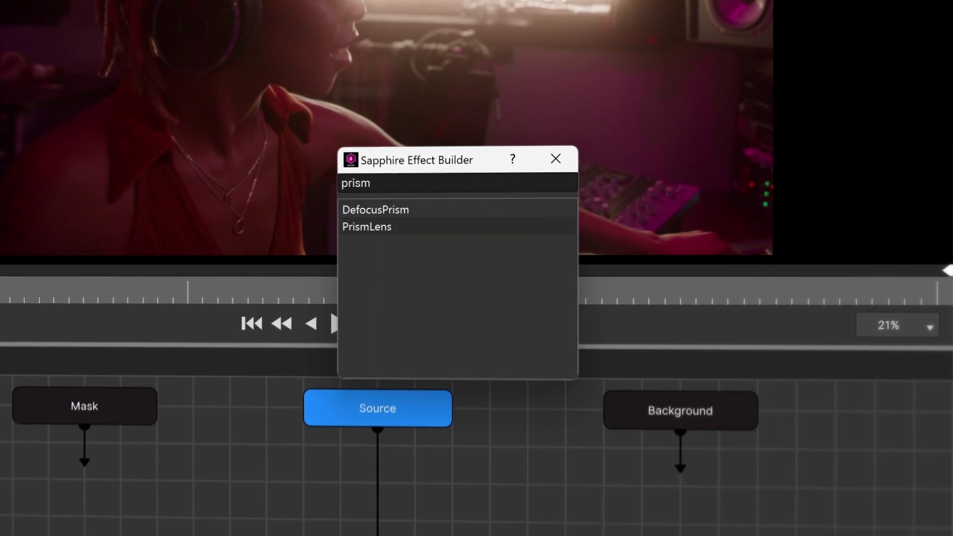
pyautogui.press('Return')
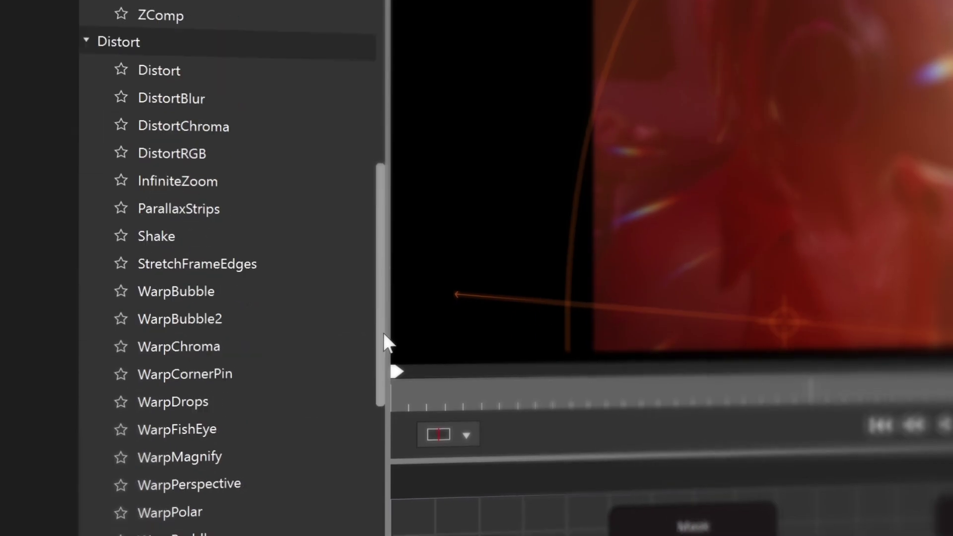
pyautogui.scroll(-3, 384, 365)
pyautogui.scroll(-2, 383, 379)
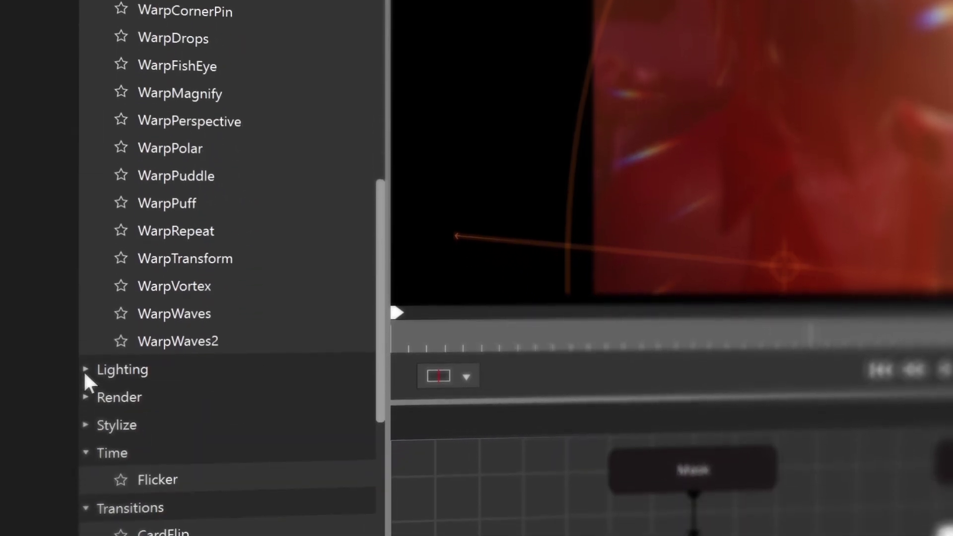
pyautogui.click(85, 370)
pyautogui.moveTo(380, 277); pyautogui.dragTo(379, 300)
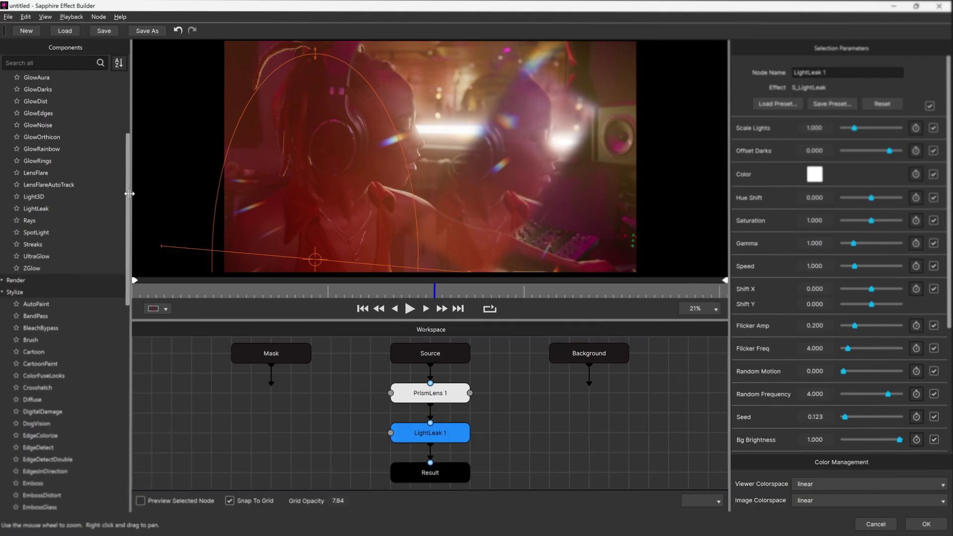
pyautogui.moveTo(128, 194); pyautogui.dragTo(128, 206)
# Favorite UltraGlow and UltraGrain in the Components list.
pyautogui.click(17, 234)
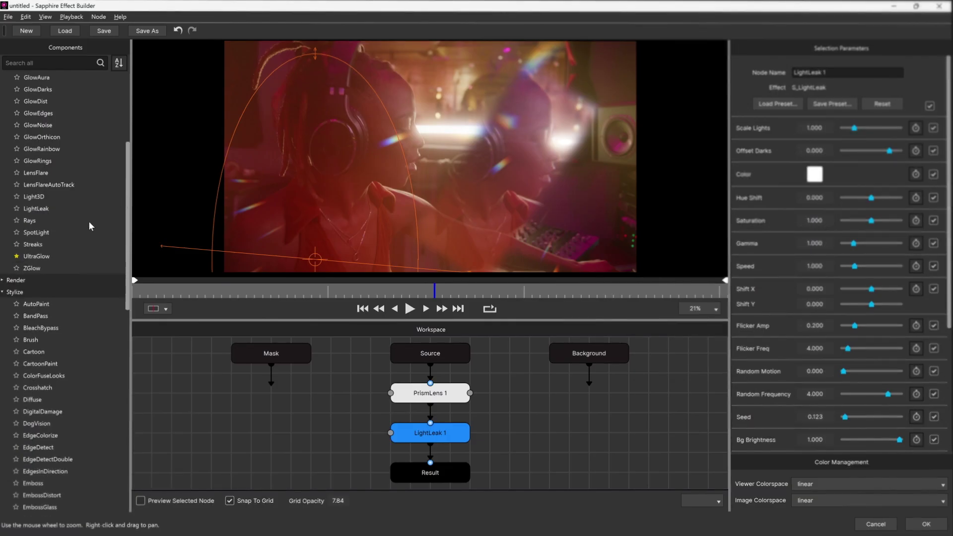
pyautogui.scroll(-10, 124, 247)
pyautogui.click(17, 427)
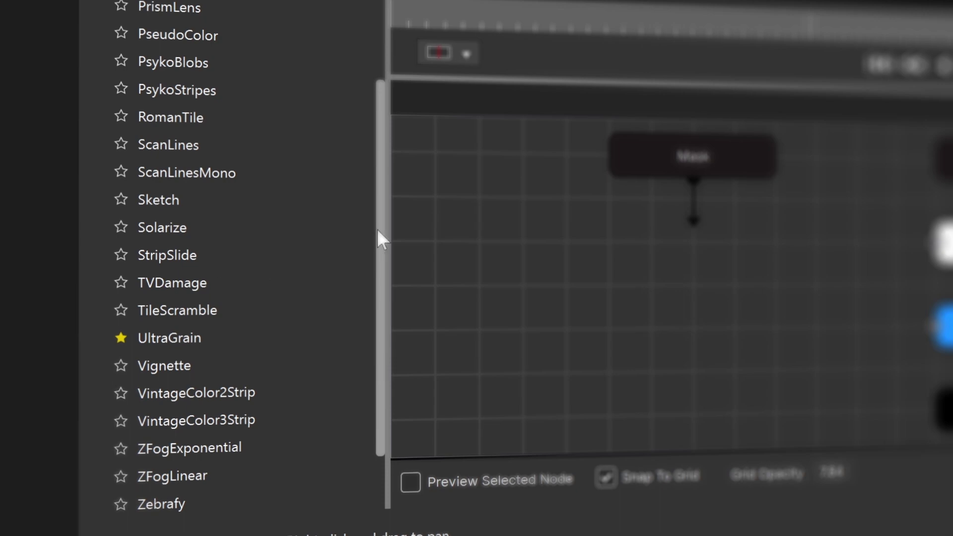
pyautogui.scroll(15, 377, 232)
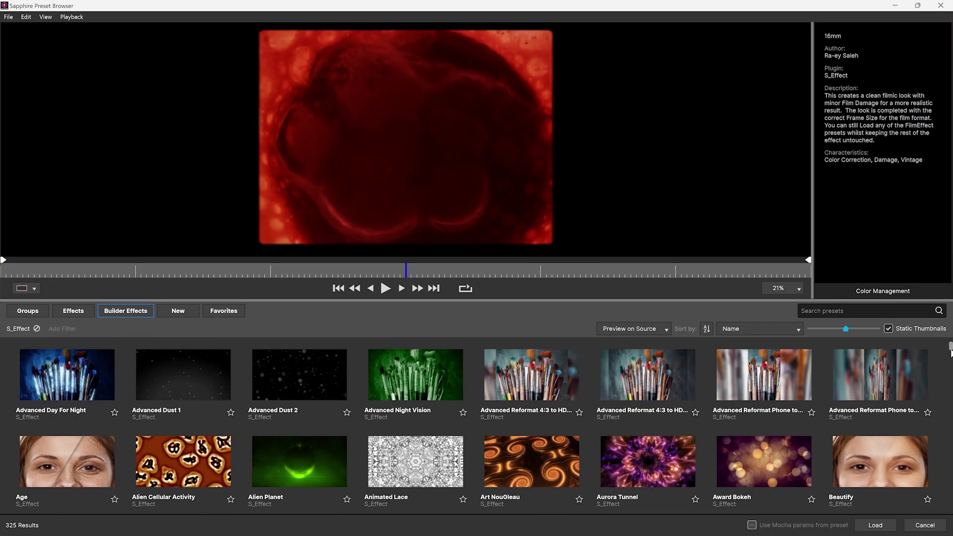
pyautogui.scroll(-6, 474, 426)
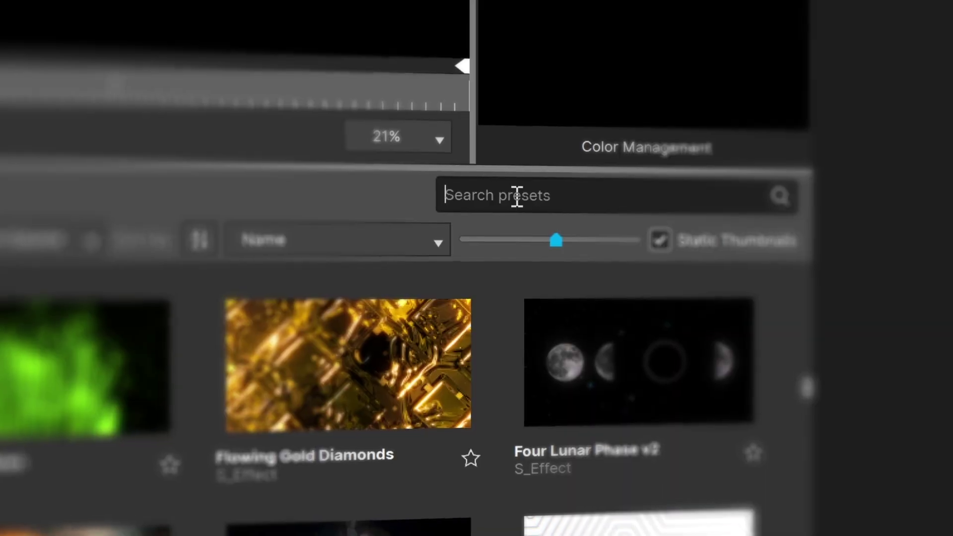
pyautogui.write('2023.')
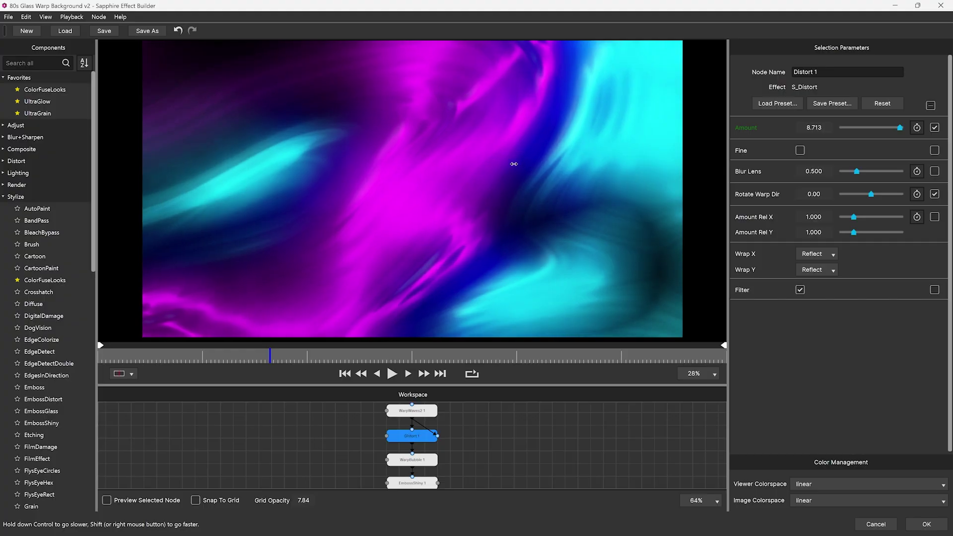
# Raise Distort 1 Amount, then bring it back down to about 7.98.
pyautogui.moveTo(105, 188); pyautogui.dragTo(568, 161)
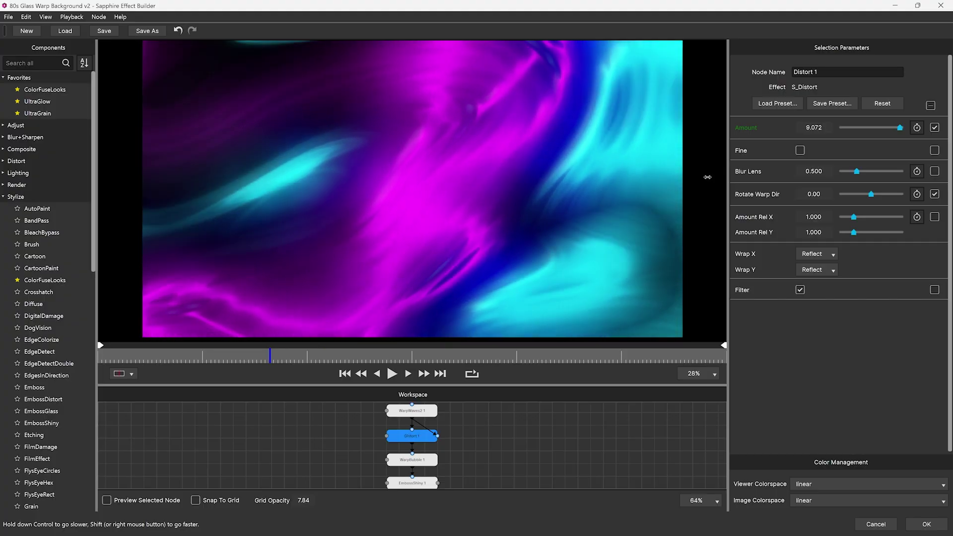
pyautogui.moveTo(358, 163); pyautogui.dragTo(149, 182)
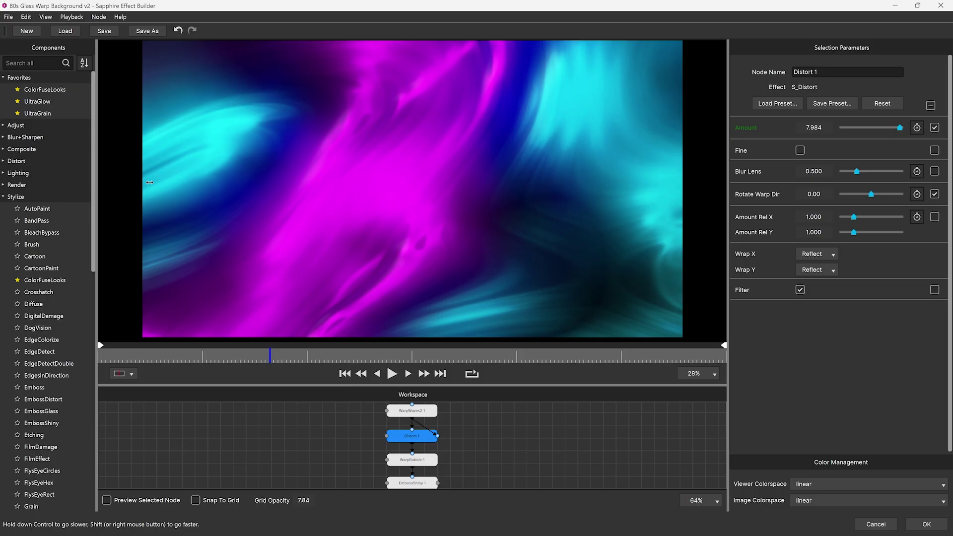